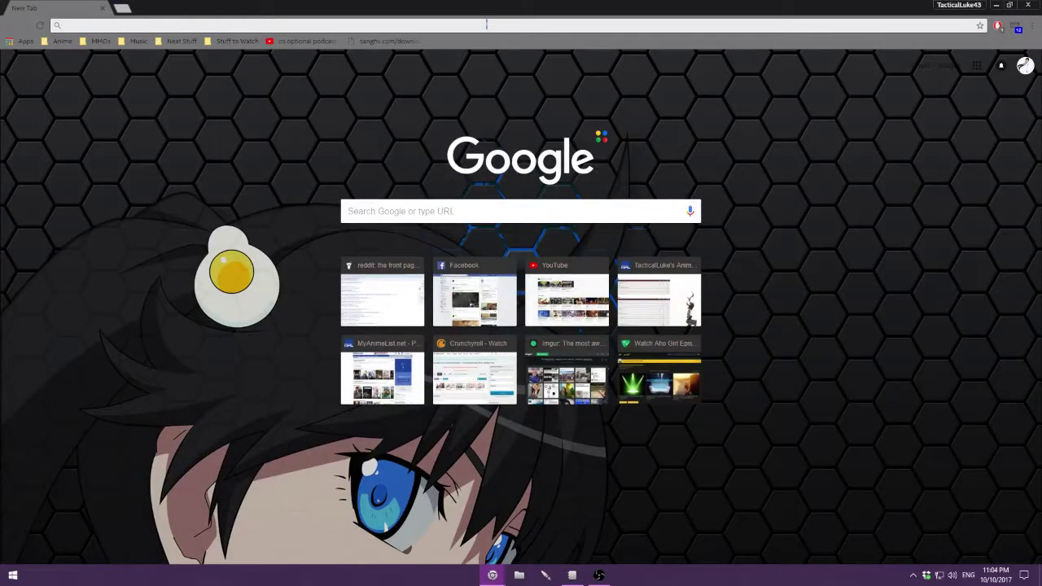
Step: Go to hide.me from the Chrome address bar
{"action": "type", "text": "hide.me"}
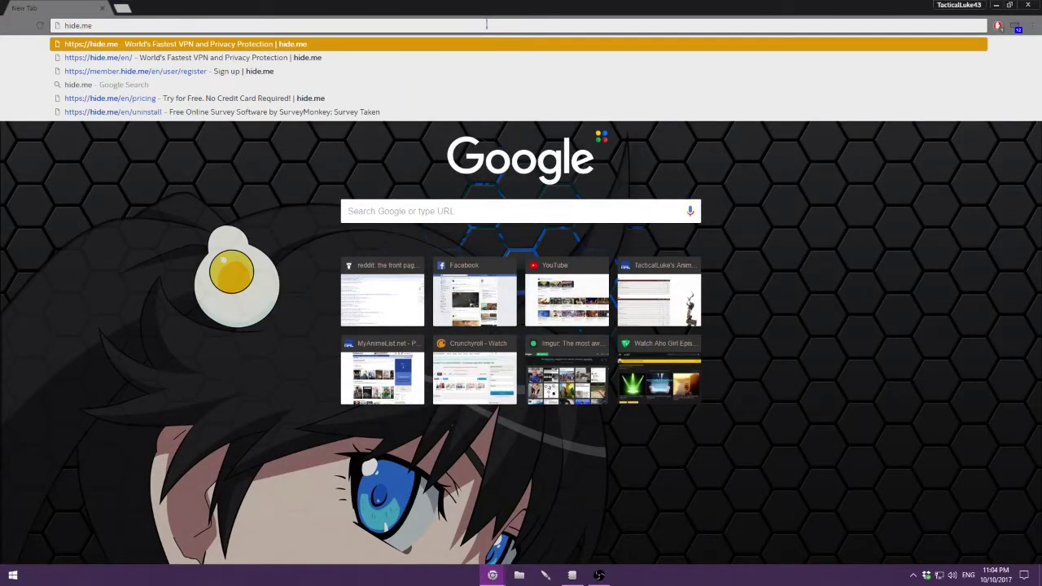
{"action": "key", "text": "Return"}
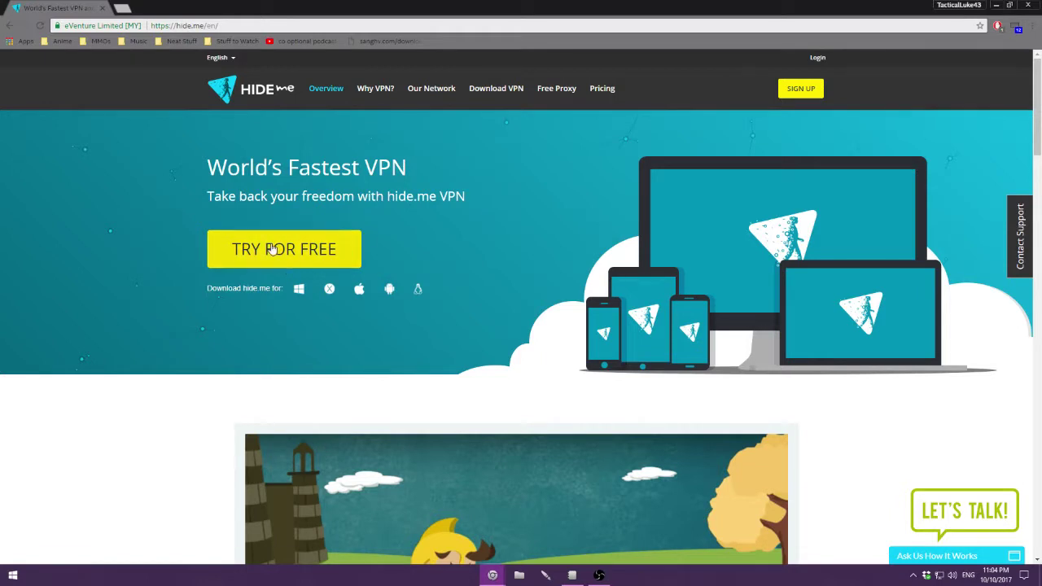
Step: Choose TRY FOR FREE, then Register under the Free plan
{"action": "left_click", "coordinate": [274, 249]}
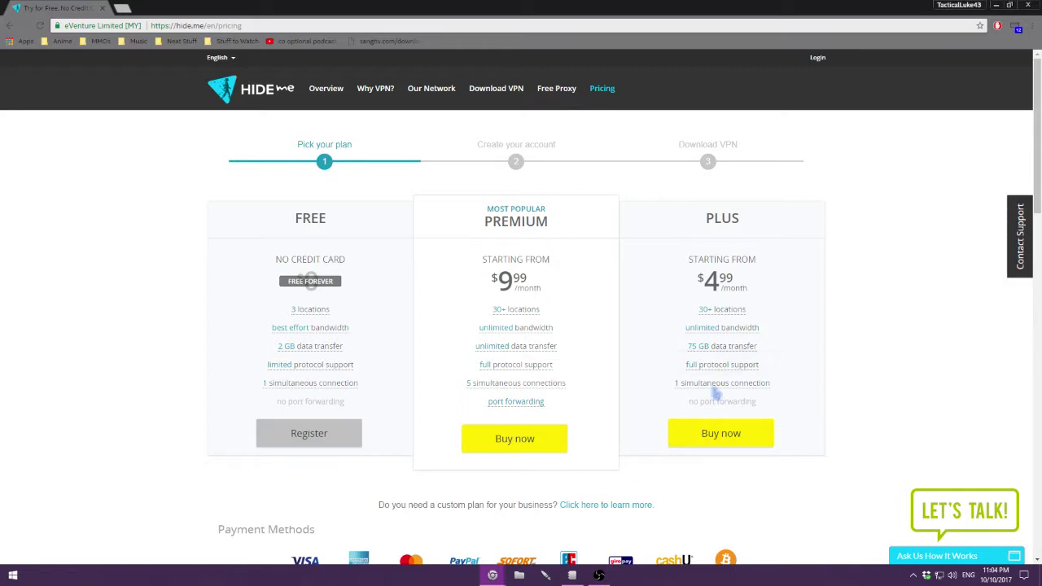
{"action": "left_click", "coordinate": [328, 432]}
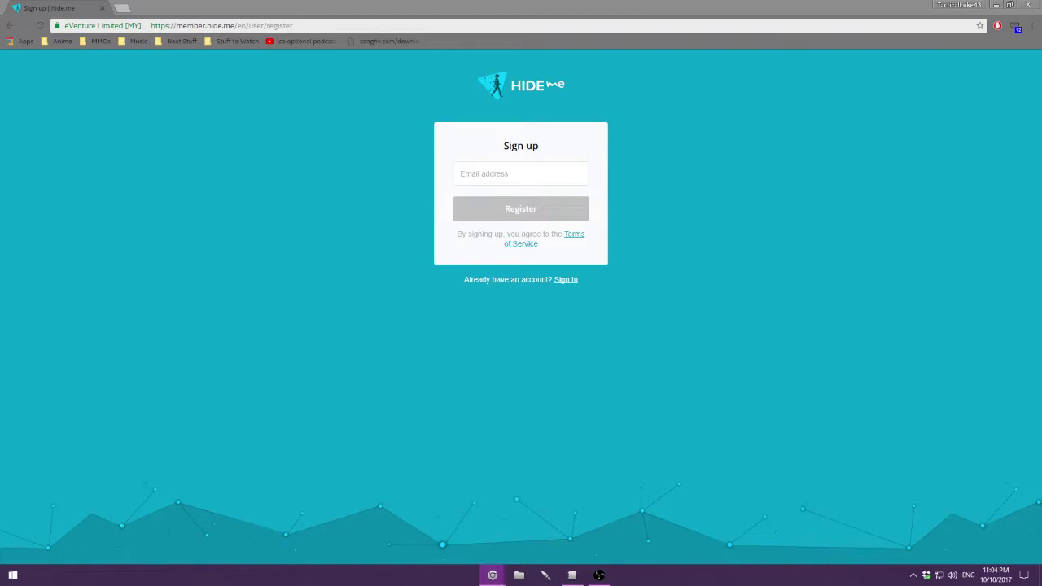
Step: Register with the pasted temporary email address and bring the Temp Mail inbox in as a tab
{"action": "left_click", "coordinate": [504, 181]}
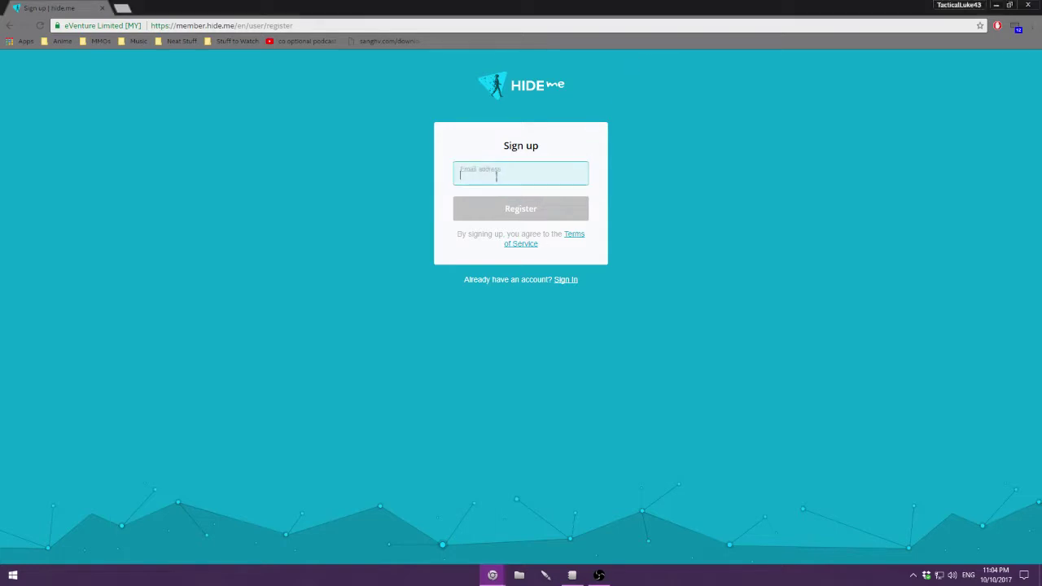
{"action": "key", "text": "ctrl+v"}
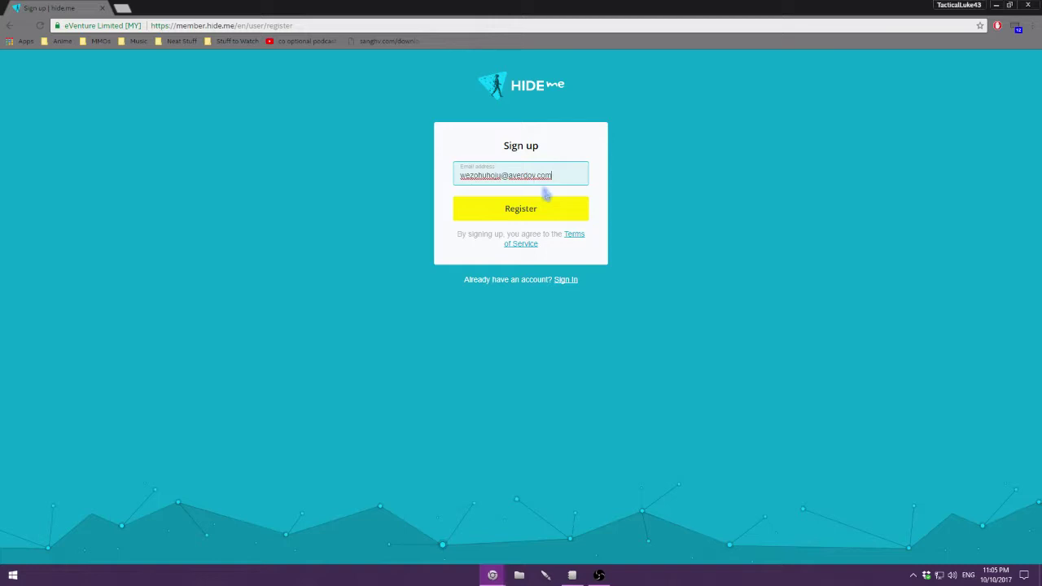
{"action": "left_click", "coordinate": [528, 214]}
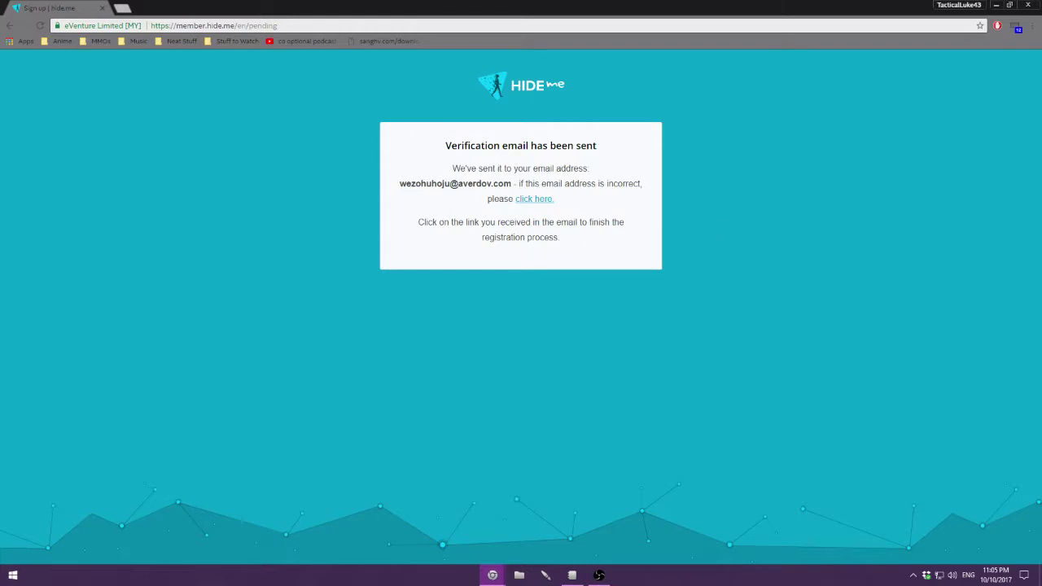
{"action": "left_click_drag", "start_coordinate": [1041, 178], "coordinate": [171, 8]}
Step: Refresh the Temp Mail inbox until the hide.me email arrives, then follow its activation link
{"action": "left_click", "coordinate": [264, 193]}
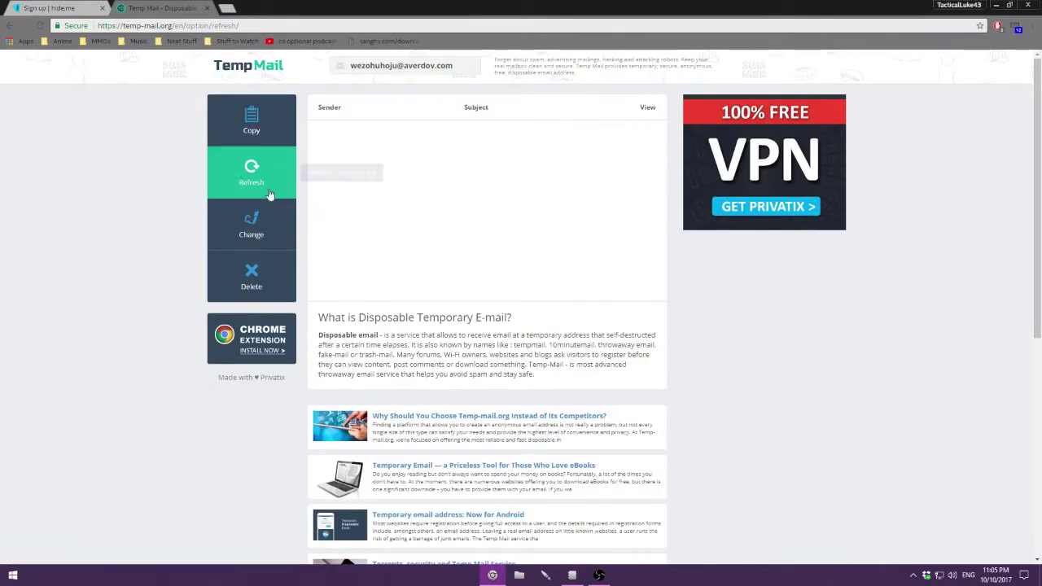
{"action": "left_click", "coordinate": [249, 172]}
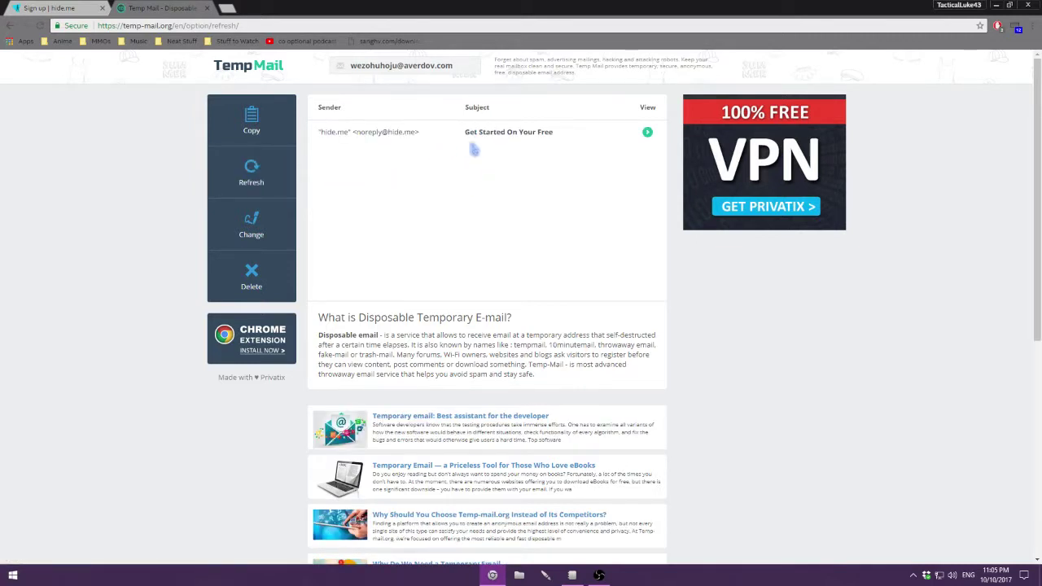
{"action": "left_click", "coordinate": [474, 133]}
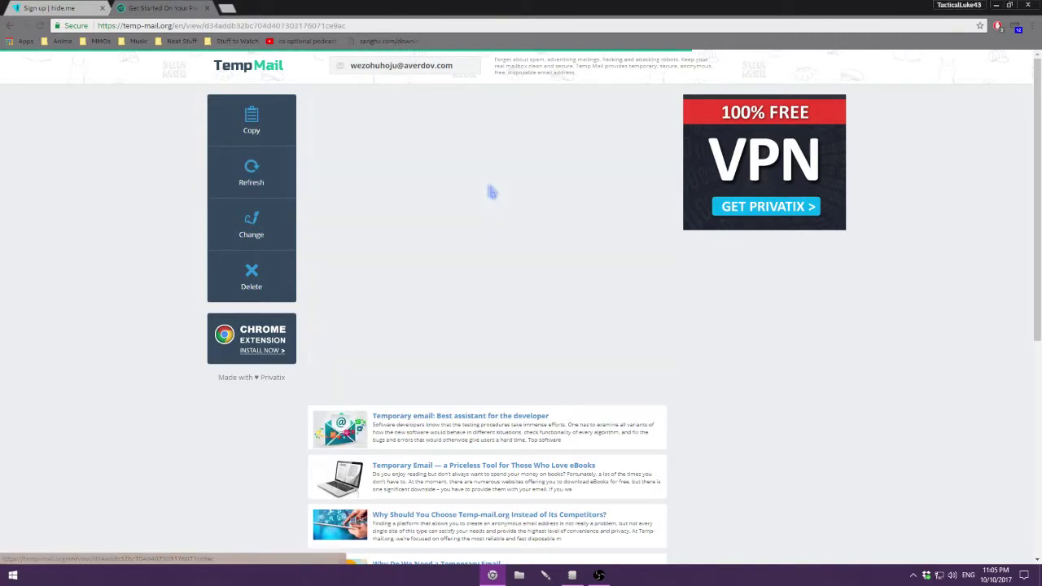
{"action": "left_click", "coordinate": [458, 348]}
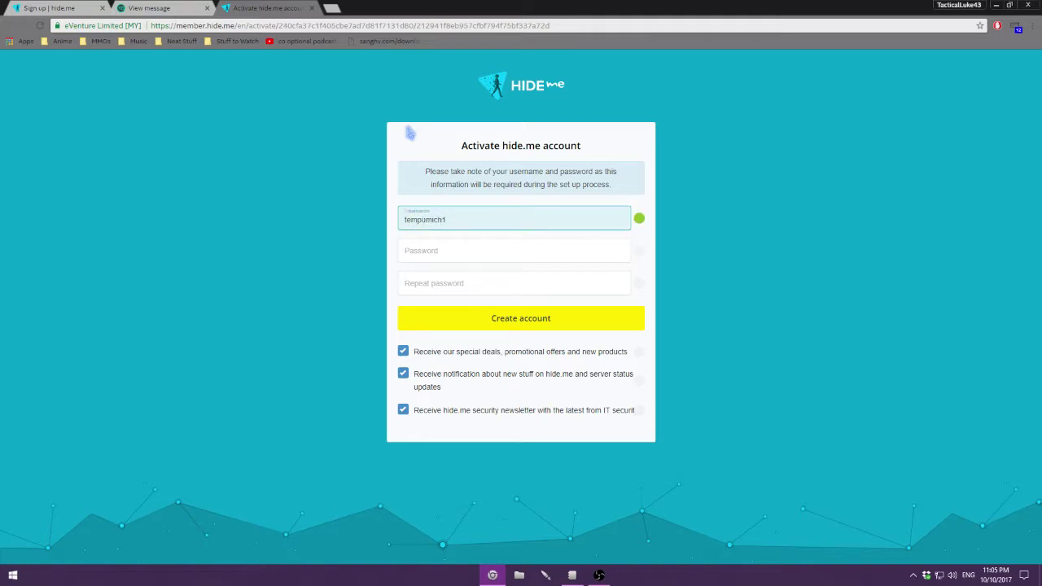
Step: Keep the suggested username and enter the account password twice
{"action": "key", "text": "Tab"}
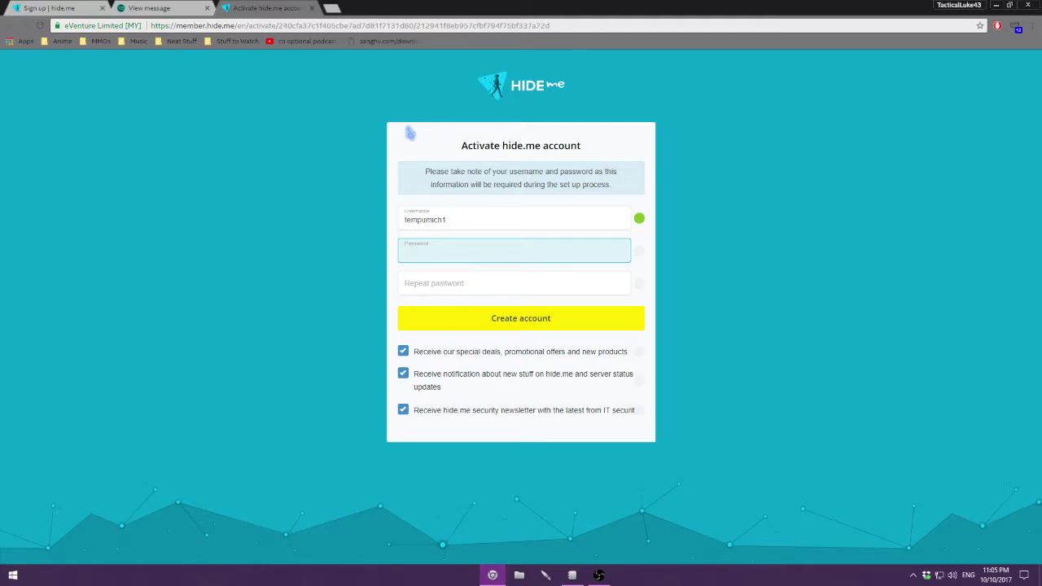
{"action": "type", "text": "password"}
{"action": "key", "text": "Tab"}
{"action": "type", "text": "p"}
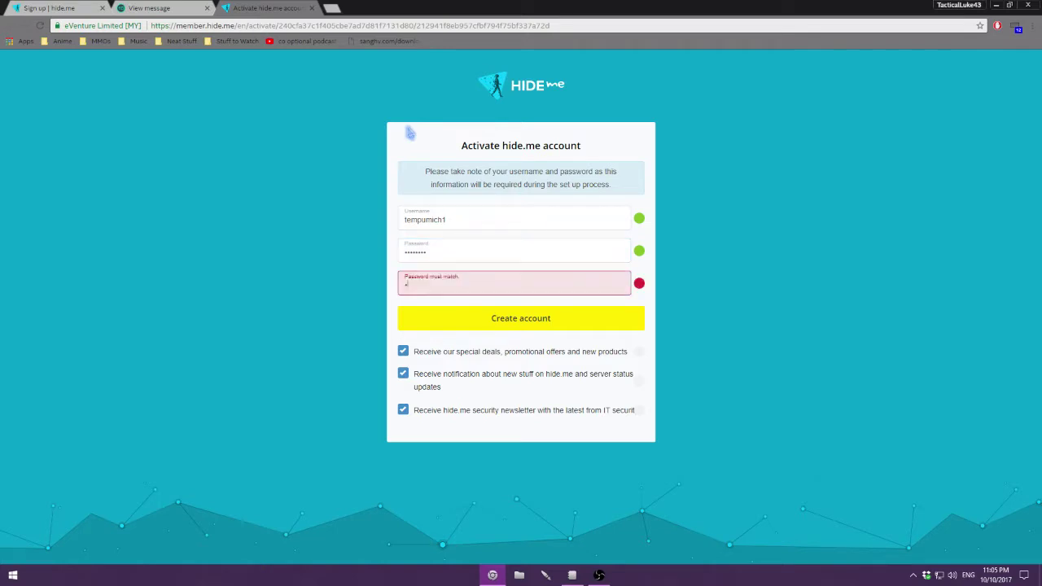
{"action": "type", "text": "assword"}
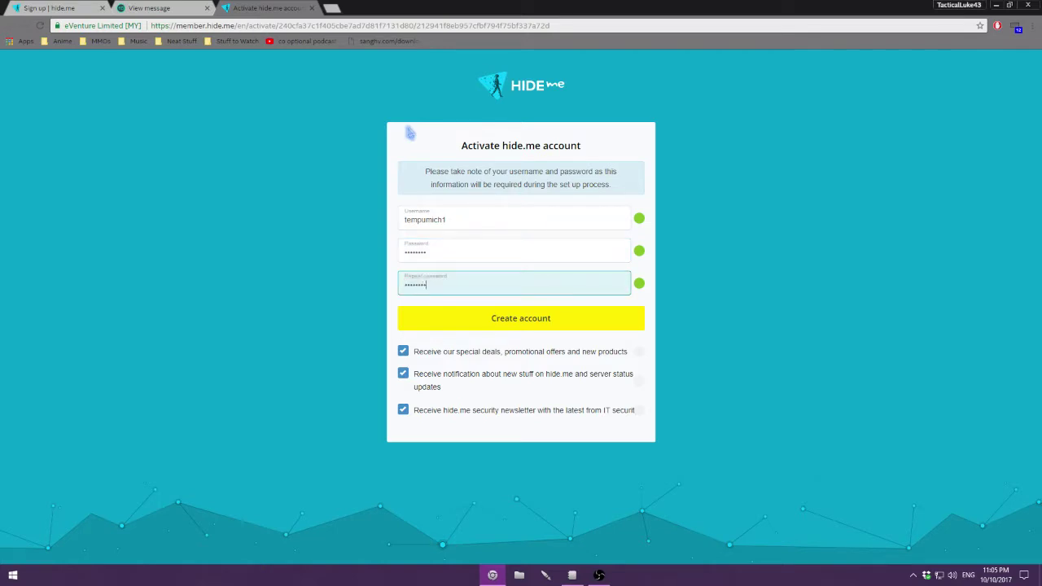
Step: Uncheck the special deals, notifications and security newsletter options, then create the account
{"action": "left_click", "coordinate": [406, 352]}
{"action": "left_click", "coordinate": [405, 373]}
{"action": "left_click", "coordinate": [406, 412]}
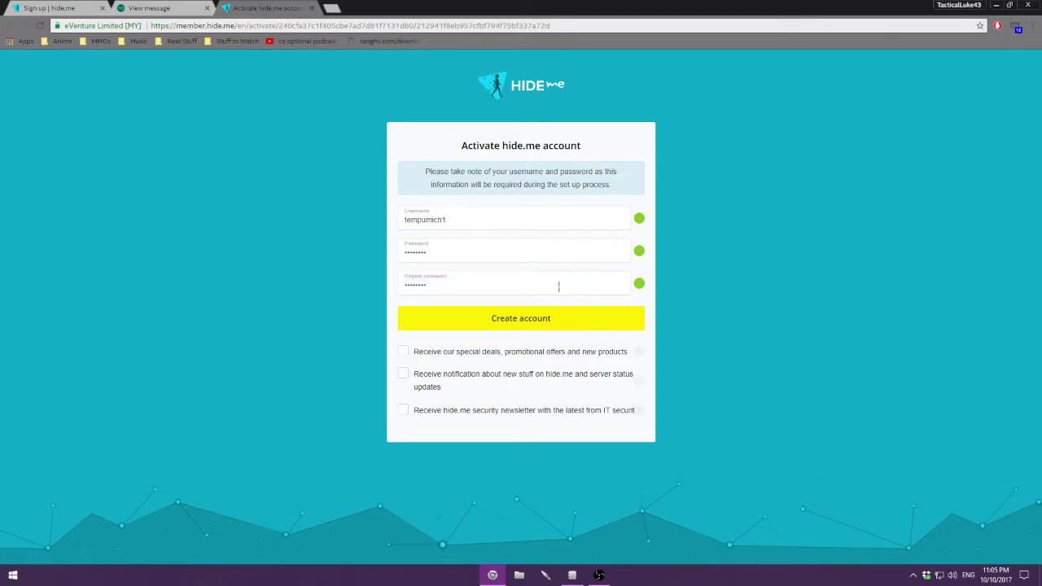
{"action": "left_click", "coordinate": [530, 320]}
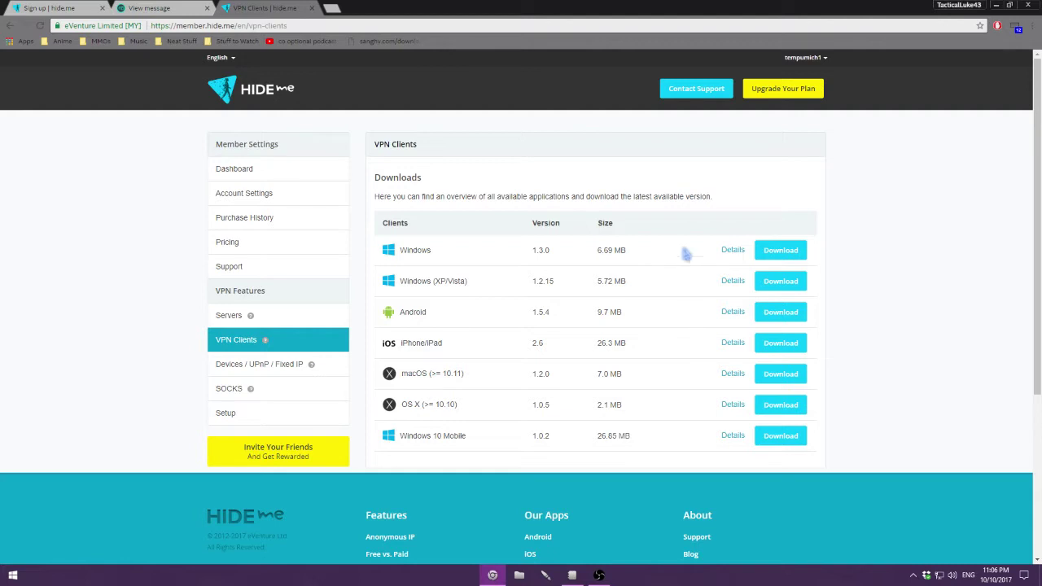
Step: Download the Windows client 1.3.0 and run its installer to install it
{"action": "left_click", "coordinate": [765, 256]}
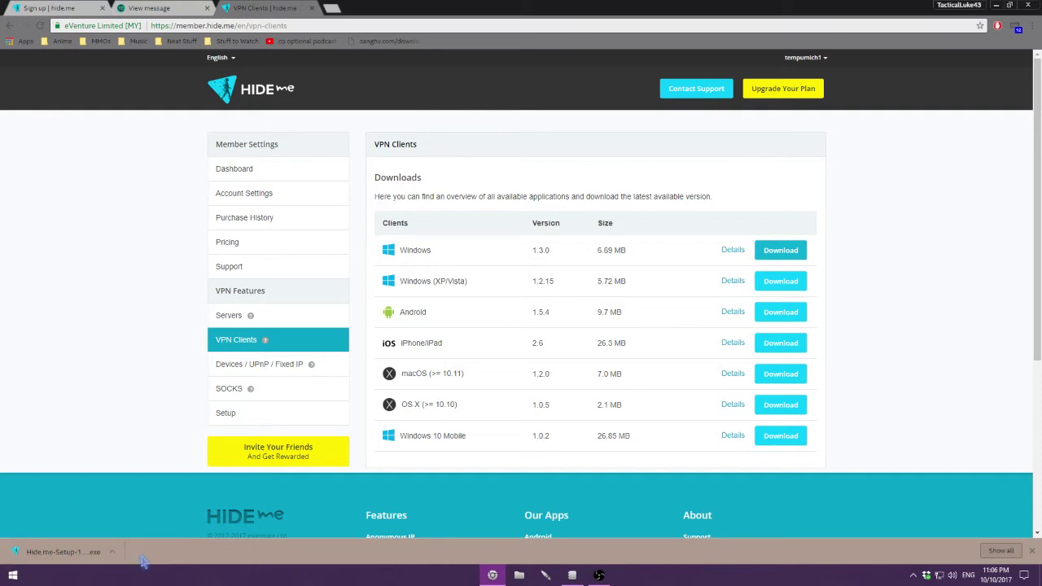
{"action": "left_click", "coordinate": [65, 552]}
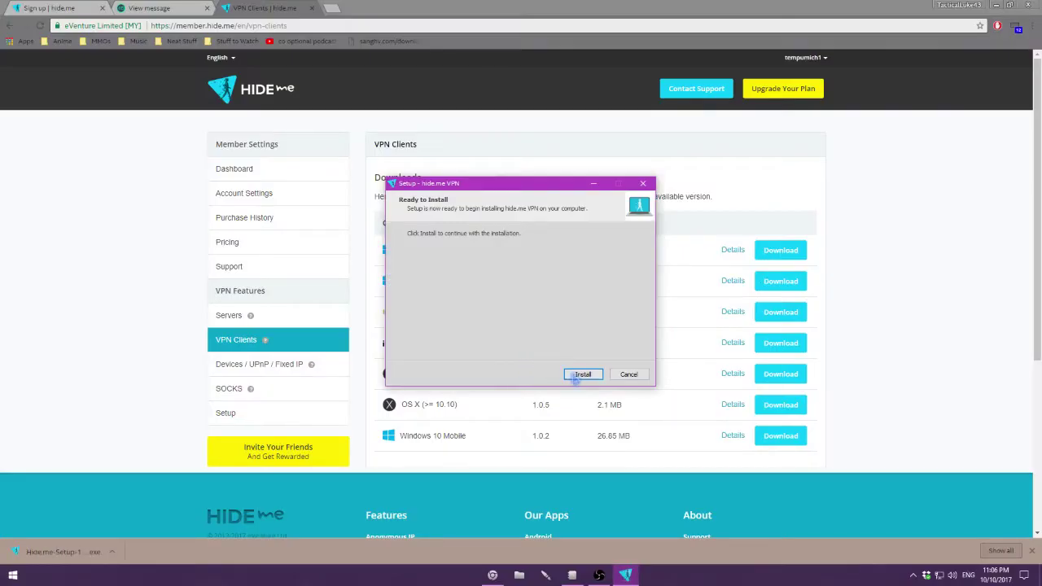
{"action": "left_click", "coordinate": [581, 374]}
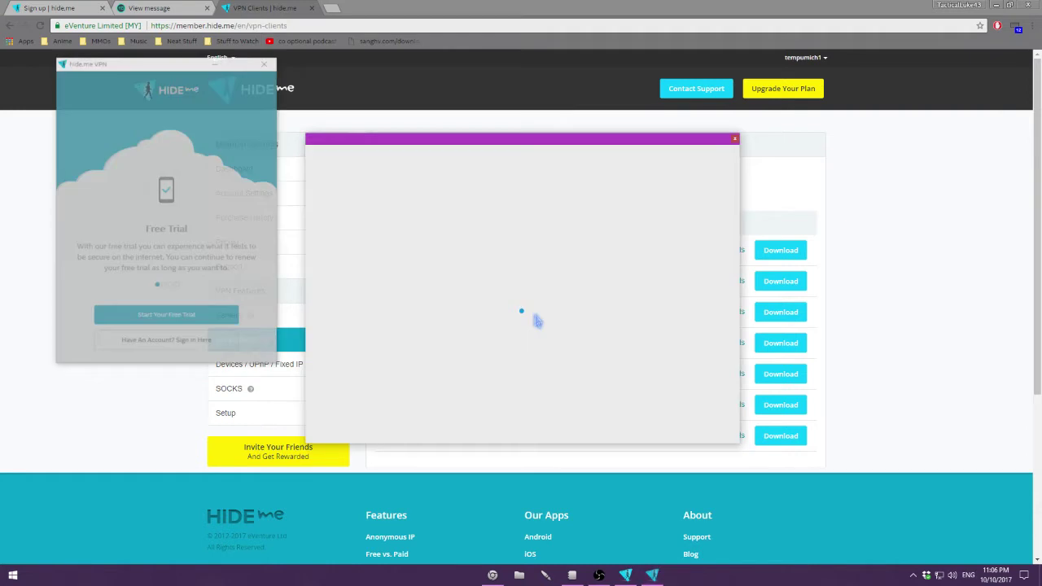
Step: Dismiss the welcome and setup windows, then sign in with the account username and password
{"action": "left_click", "coordinate": [734, 140]}
{"action": "left_click", "coordinate": [583, 373]}
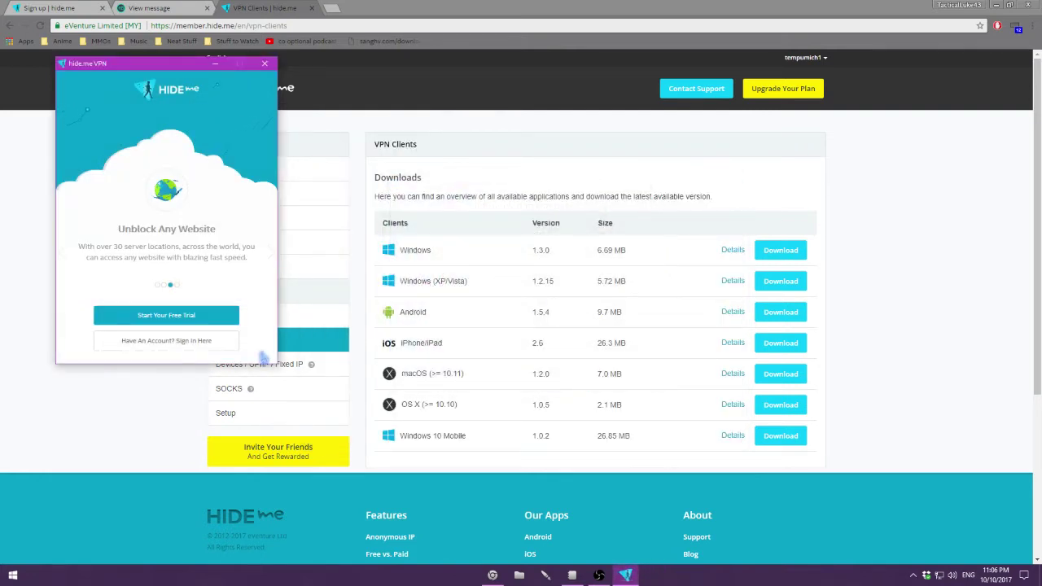
{"action": "left_click", "coordinate": [165, 341]}
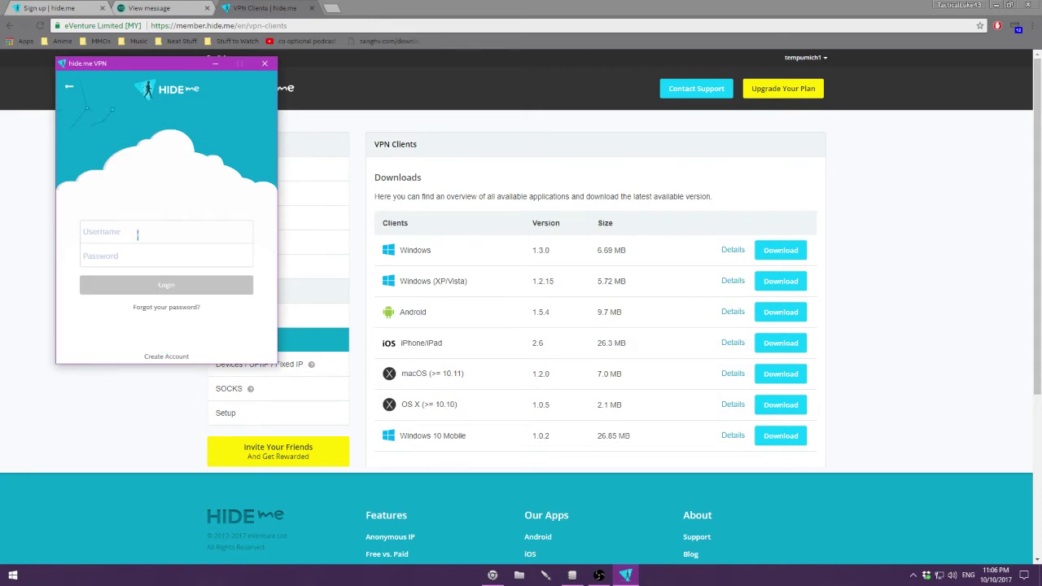
{"action": "type", "text": "tempumich1"}
{"action": "key", "text": "Tab"}
{"action": "type", "text": "•"}
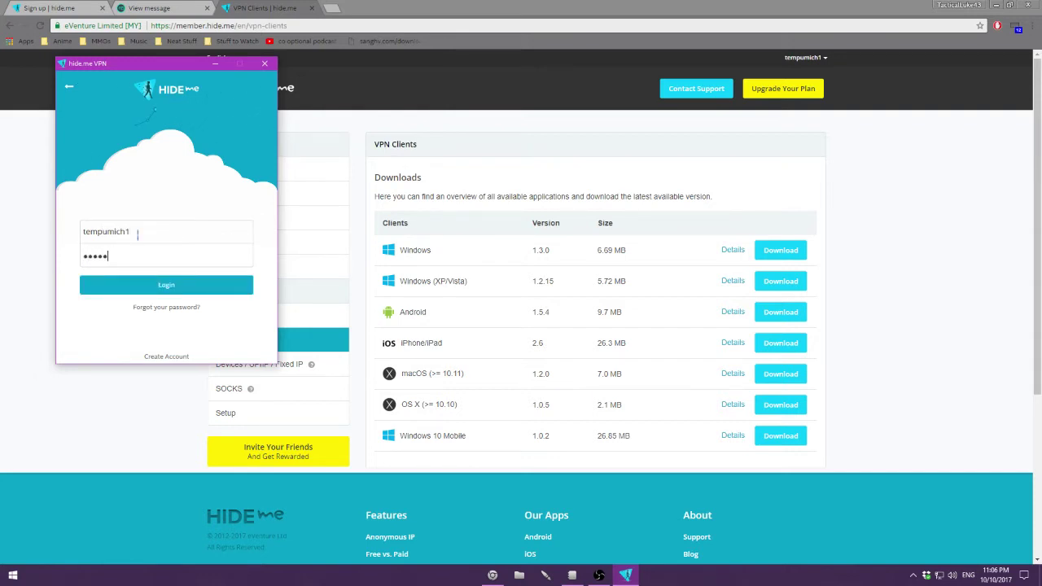
{"action": "type", "text": "•••••••"}
{"action": "key", "text": "Return"}
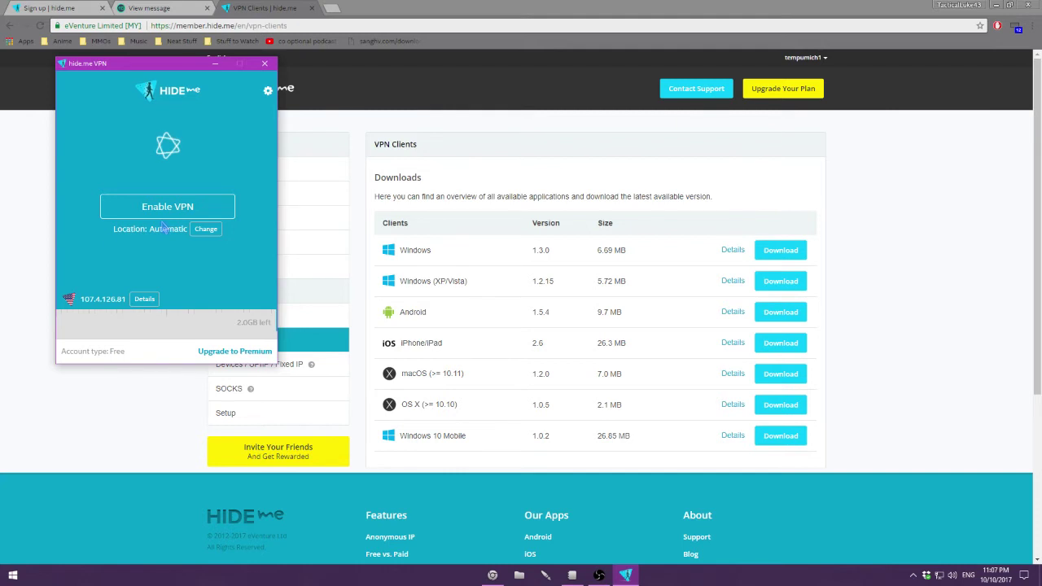
Step: Enable the VPN, run the privacy check showing a Netherlands address, then close it
{"action": "left_click", "coordinate": [161, 210]}
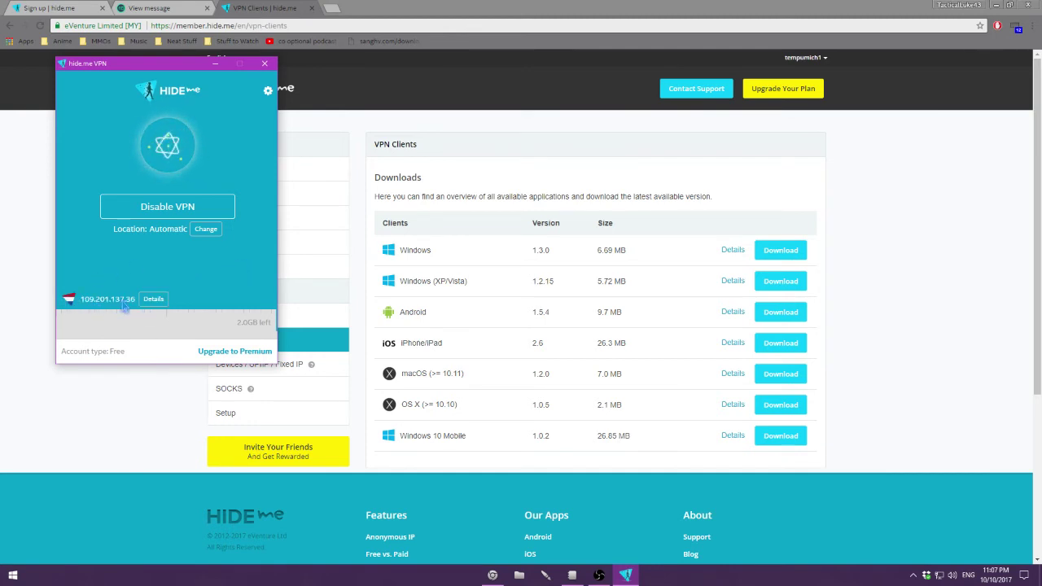
{"action": "left_click", "coordinate": [153, 300]}
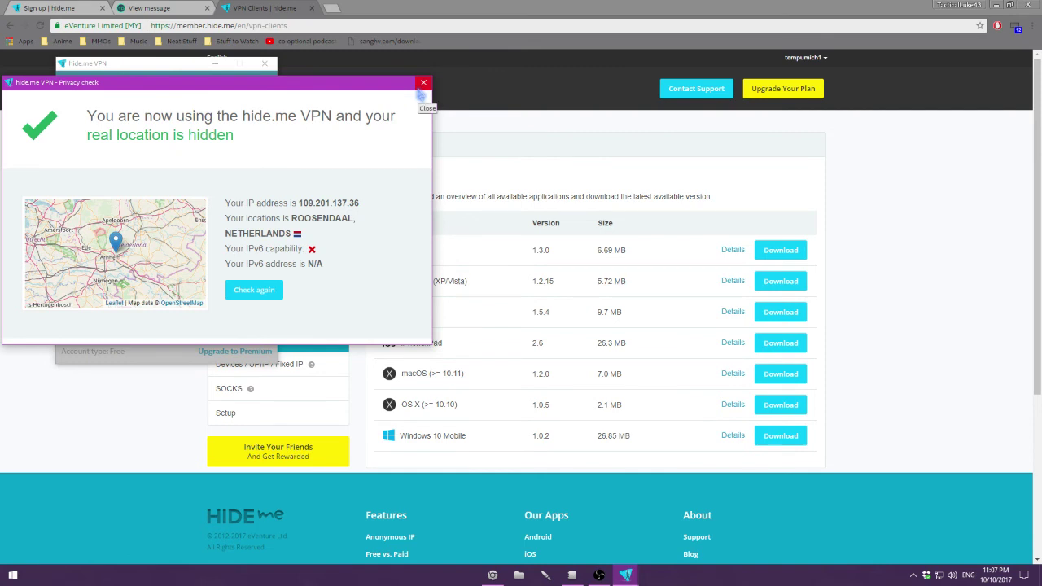
{"action": "left_click", "coordinate": [422, 83]}
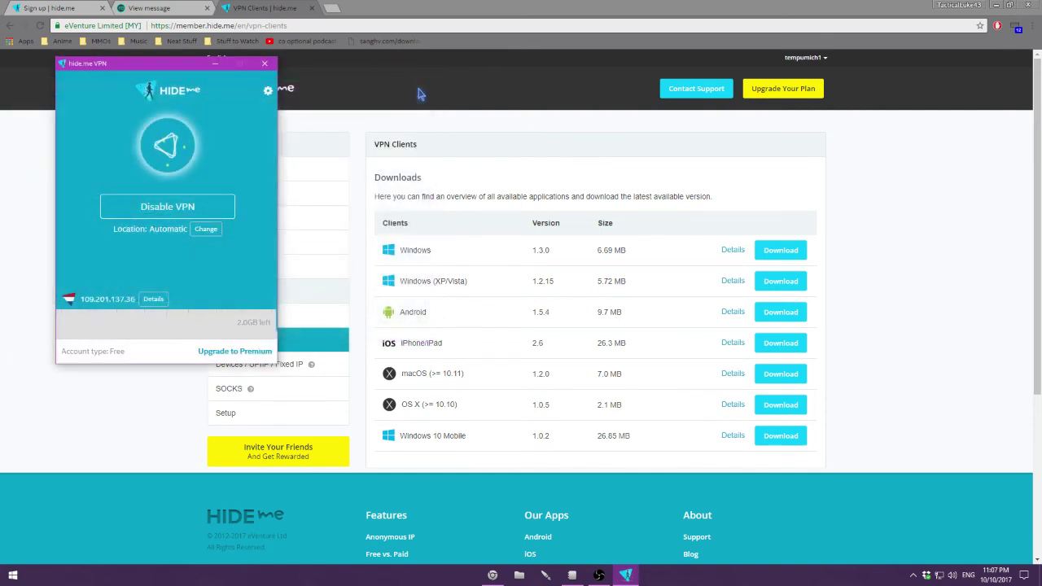